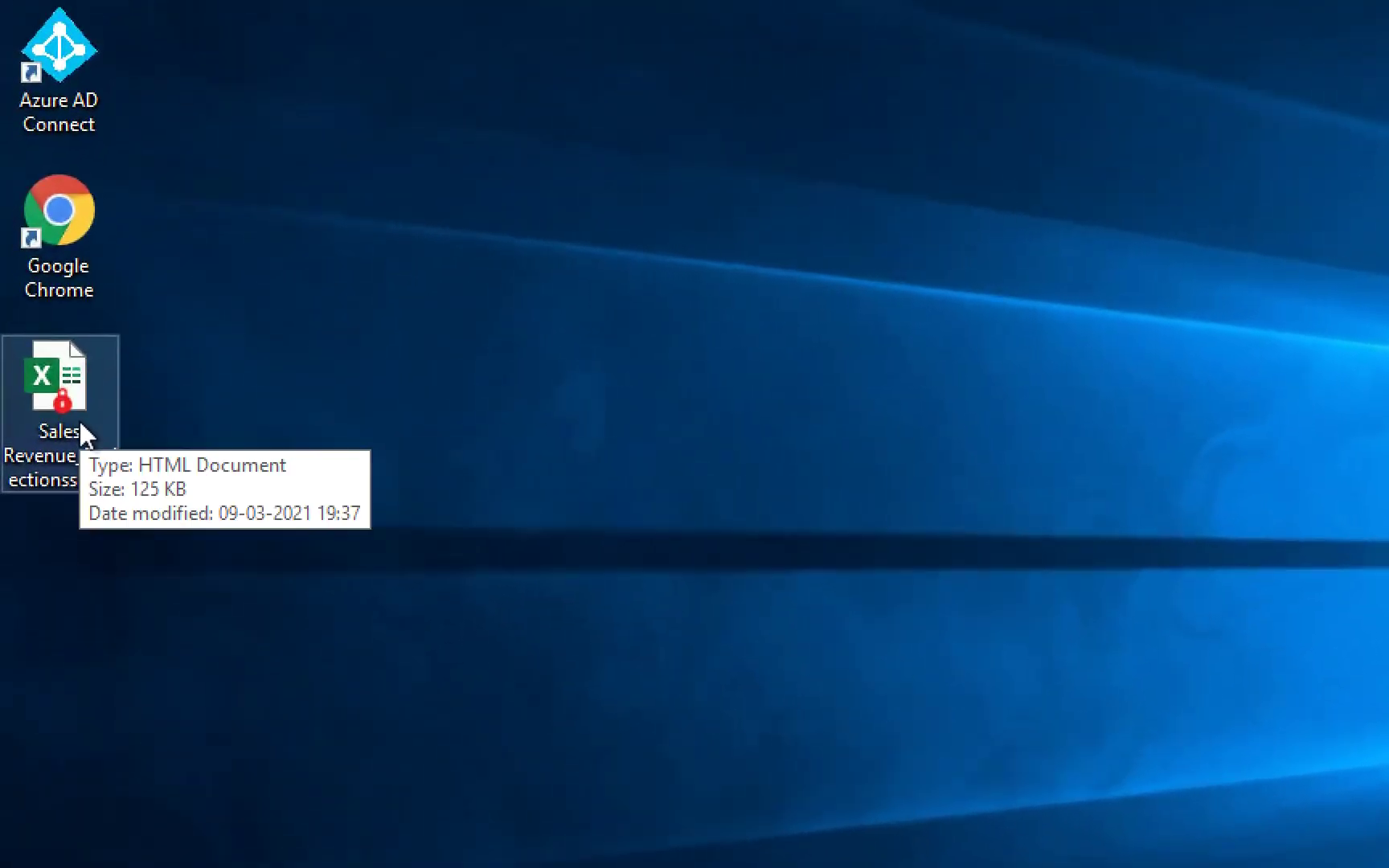
Step: Launch Sales Revenue_Projectionss.xlsx from its desktop icon
left_click(79, 421)
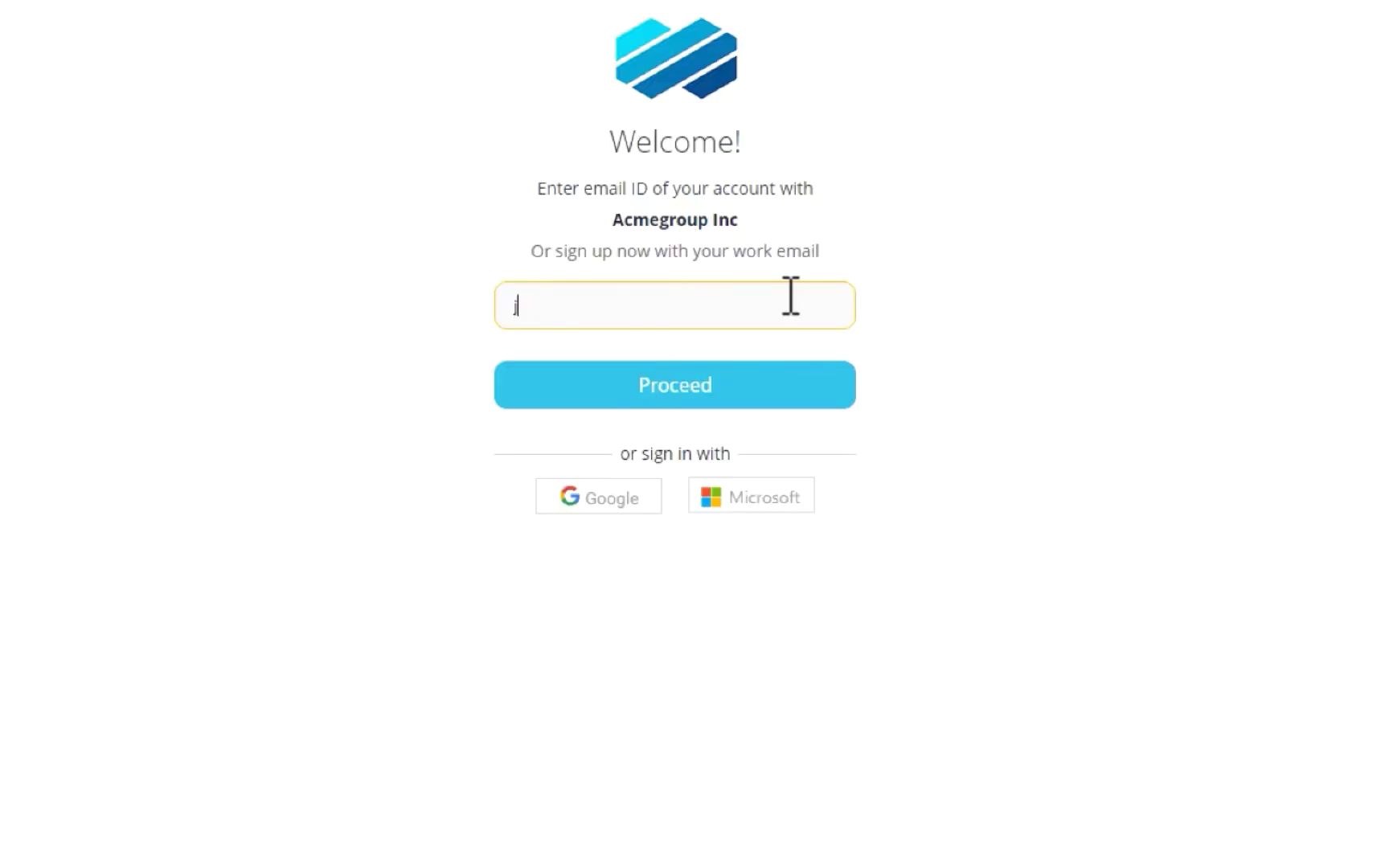
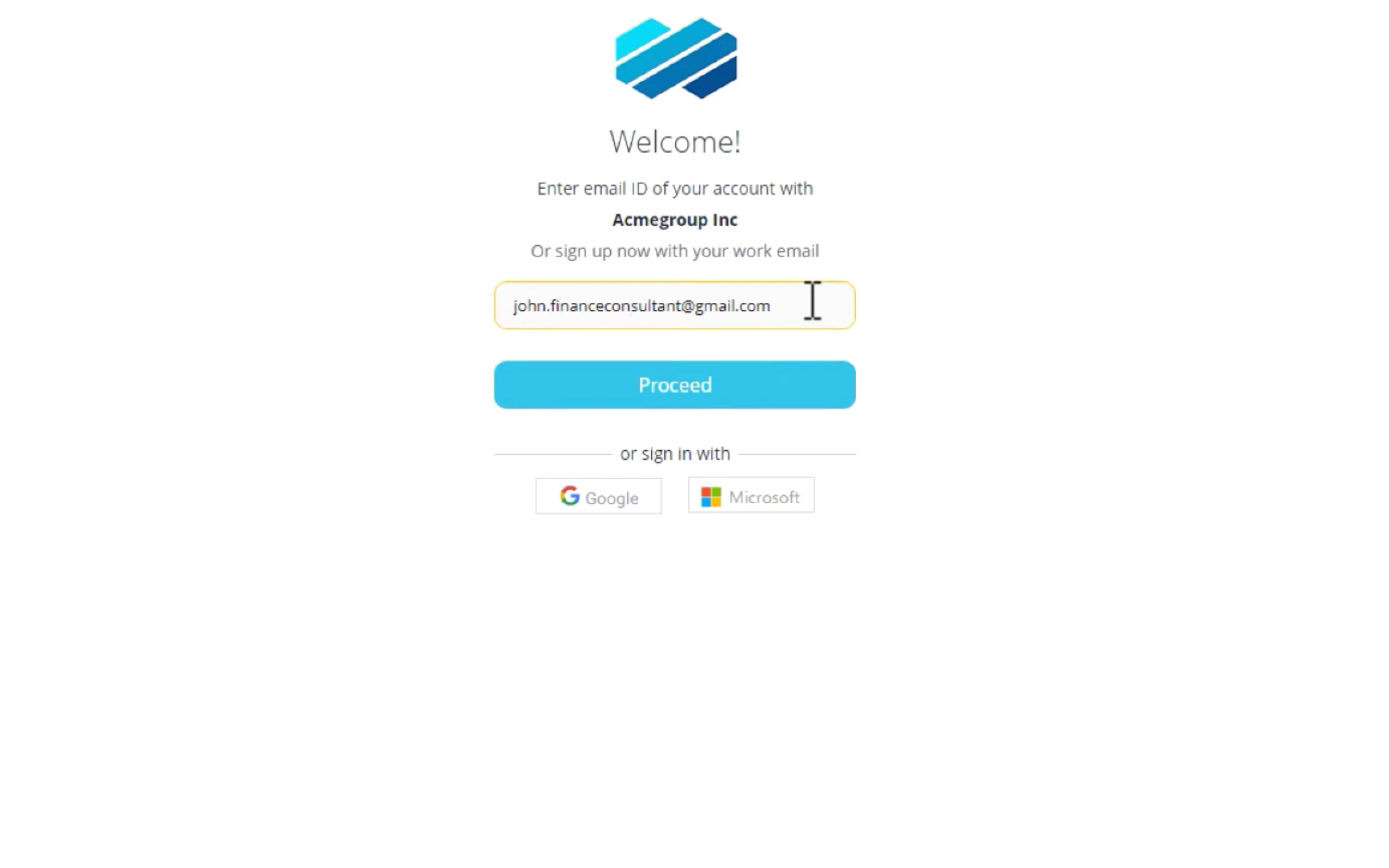
key("Return")
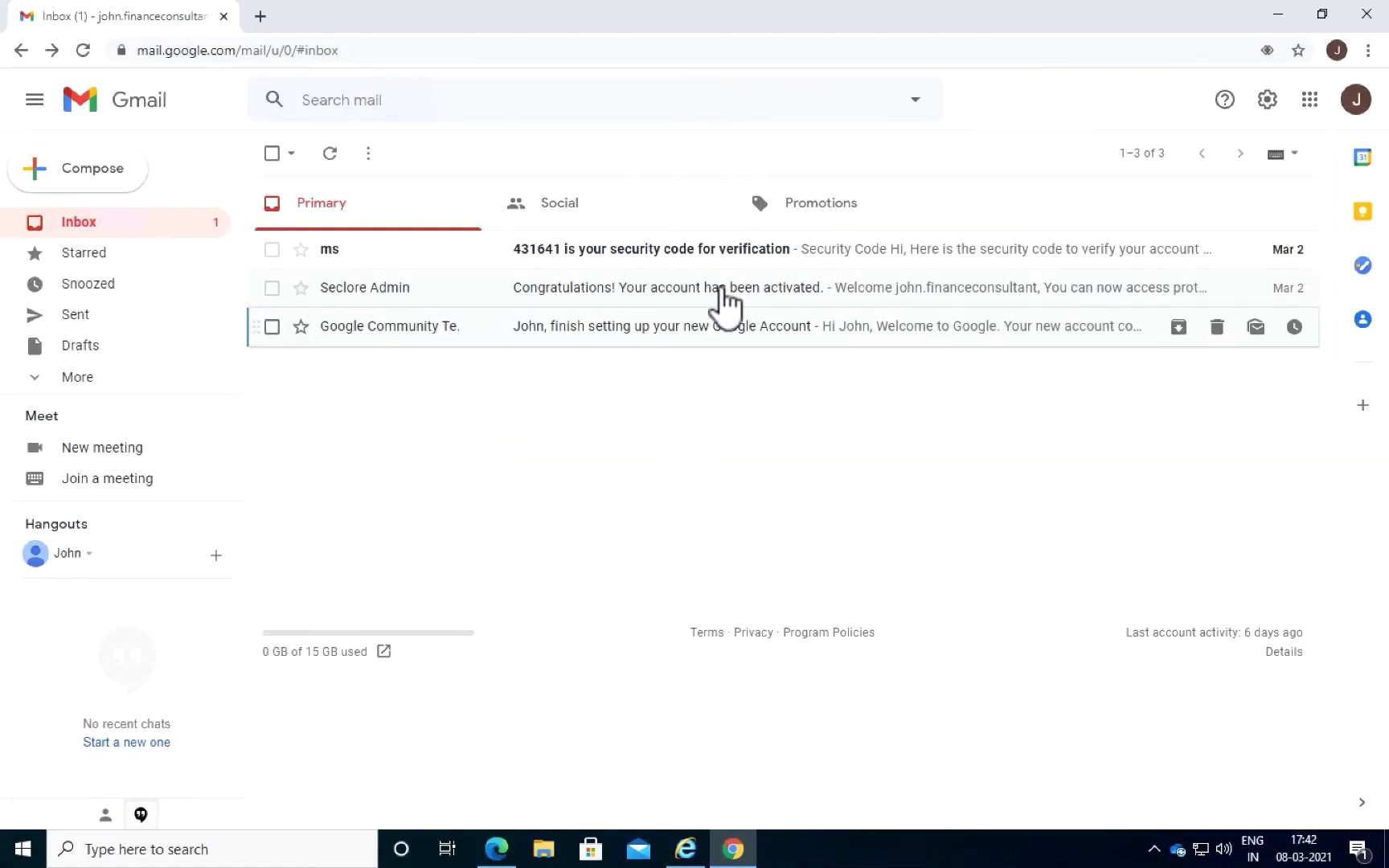
left_click(771, 253)
double_click(702, 478)
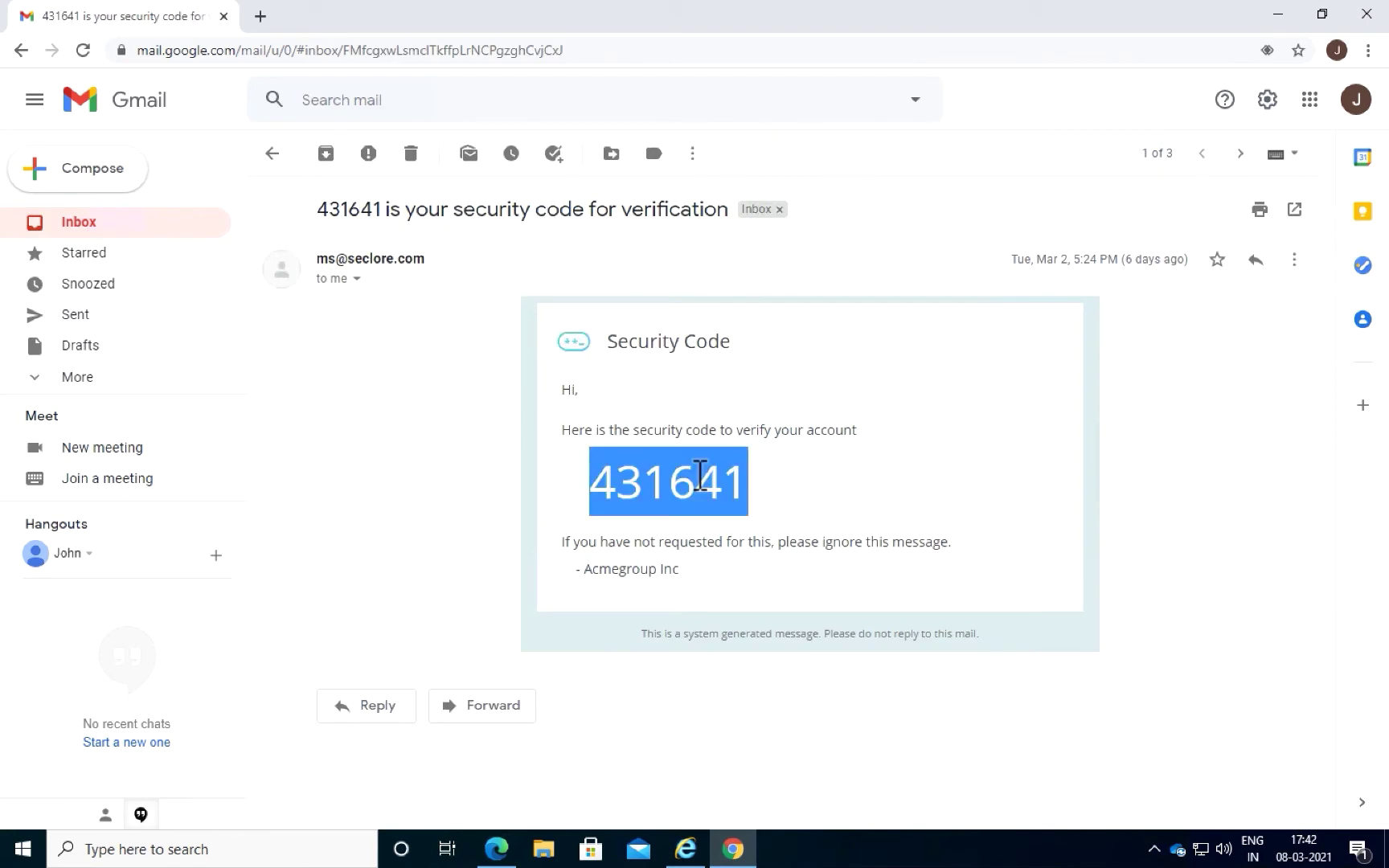
right_click(701, 478)
left_click(722, 487)
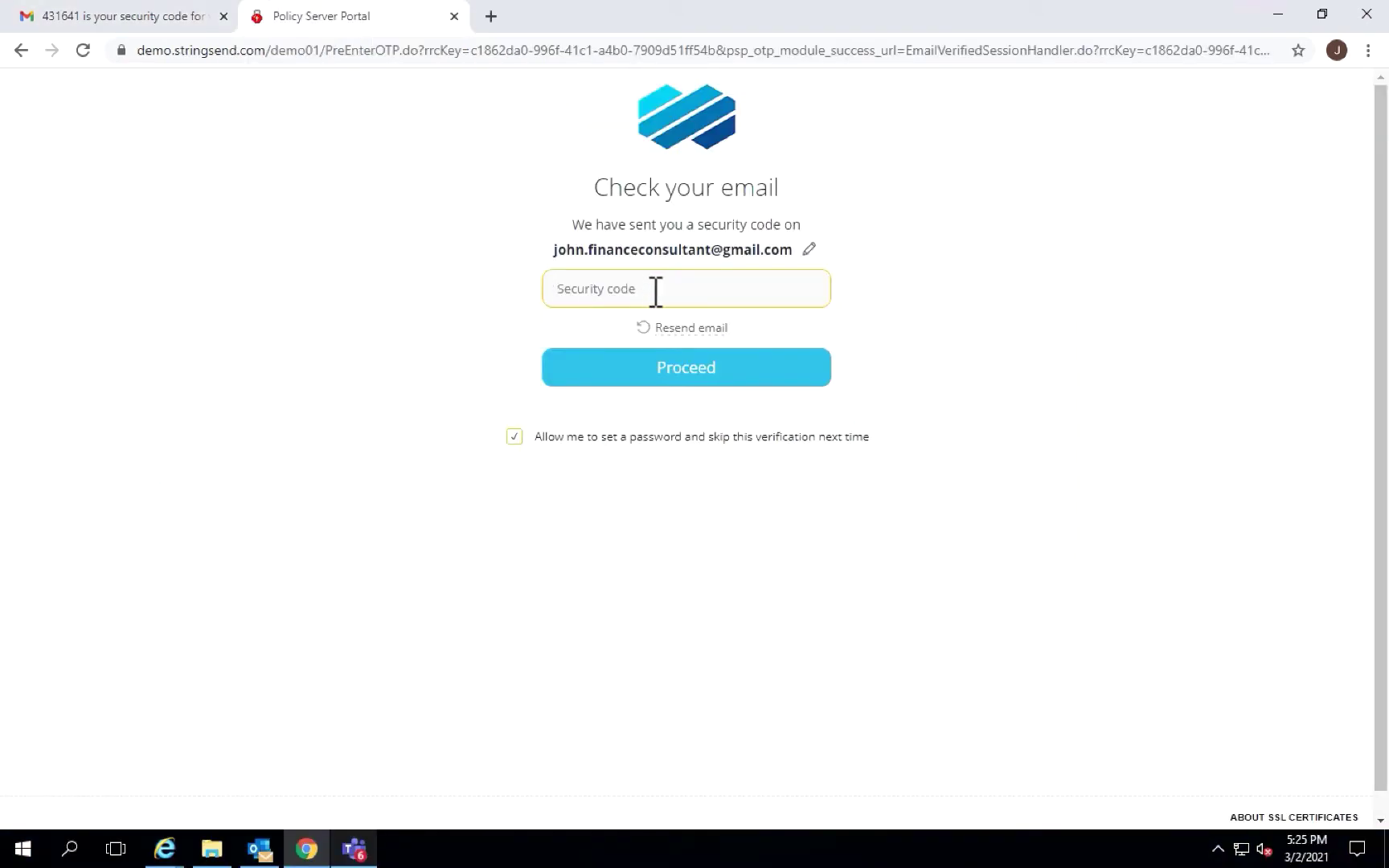
right_click(654, 291)
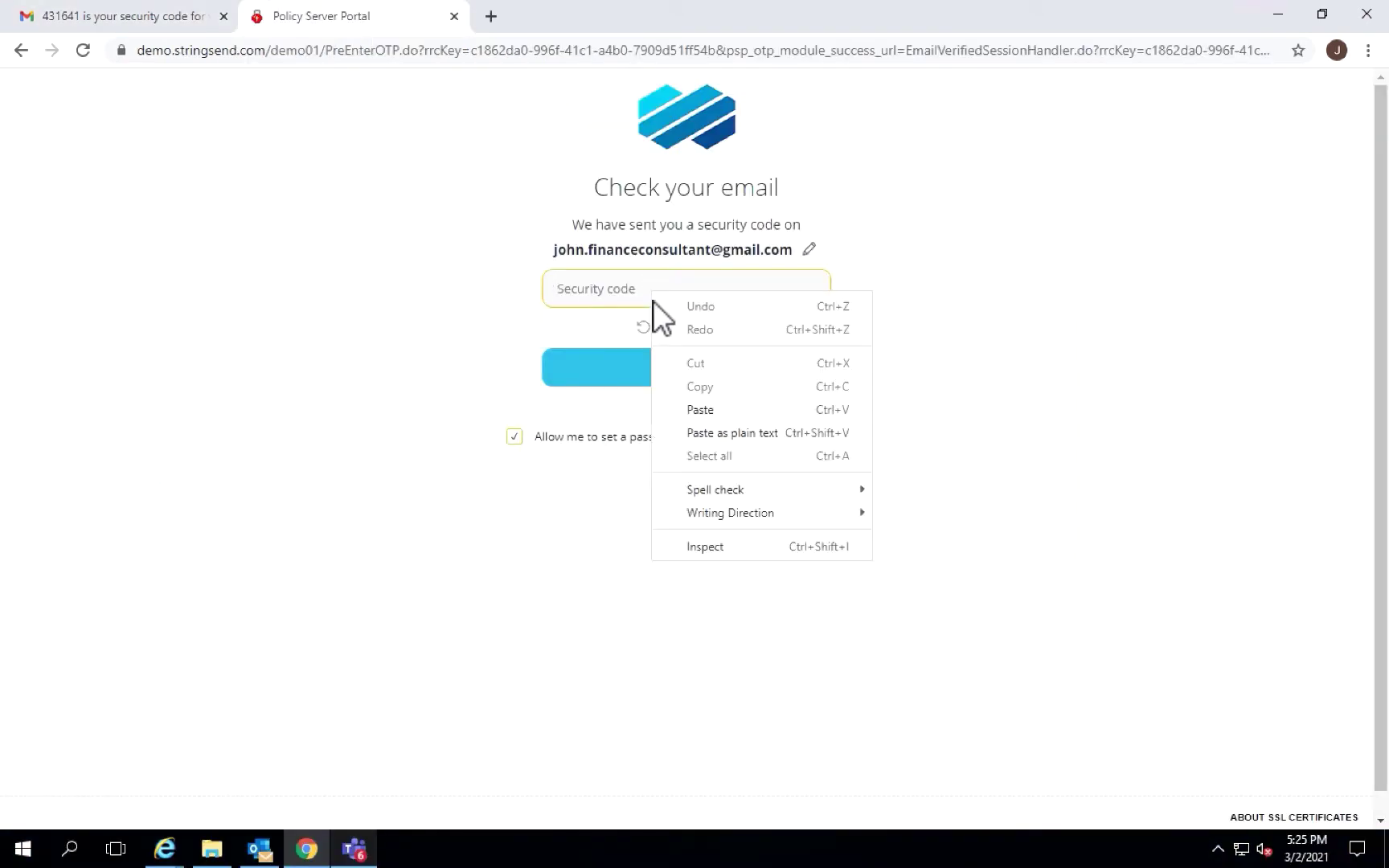
left_click(701, 407)
left_click(715, 380)
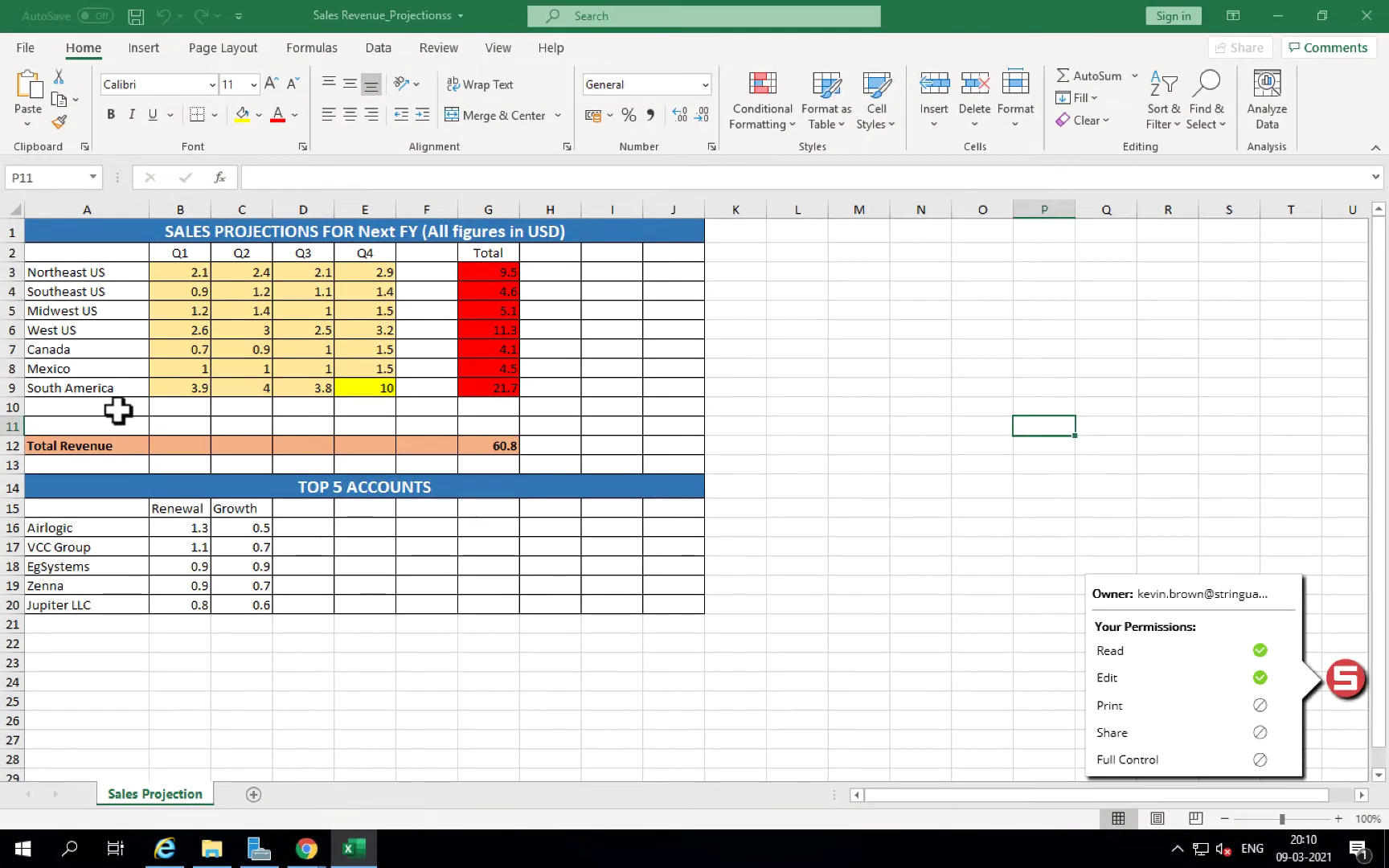
Step: Add a Bermuda row in A10 with Q1–Q4 values 2.5, 3.4, 4.5, 1.7, then save
left_click(119, 408)
type("Bermuda\t")
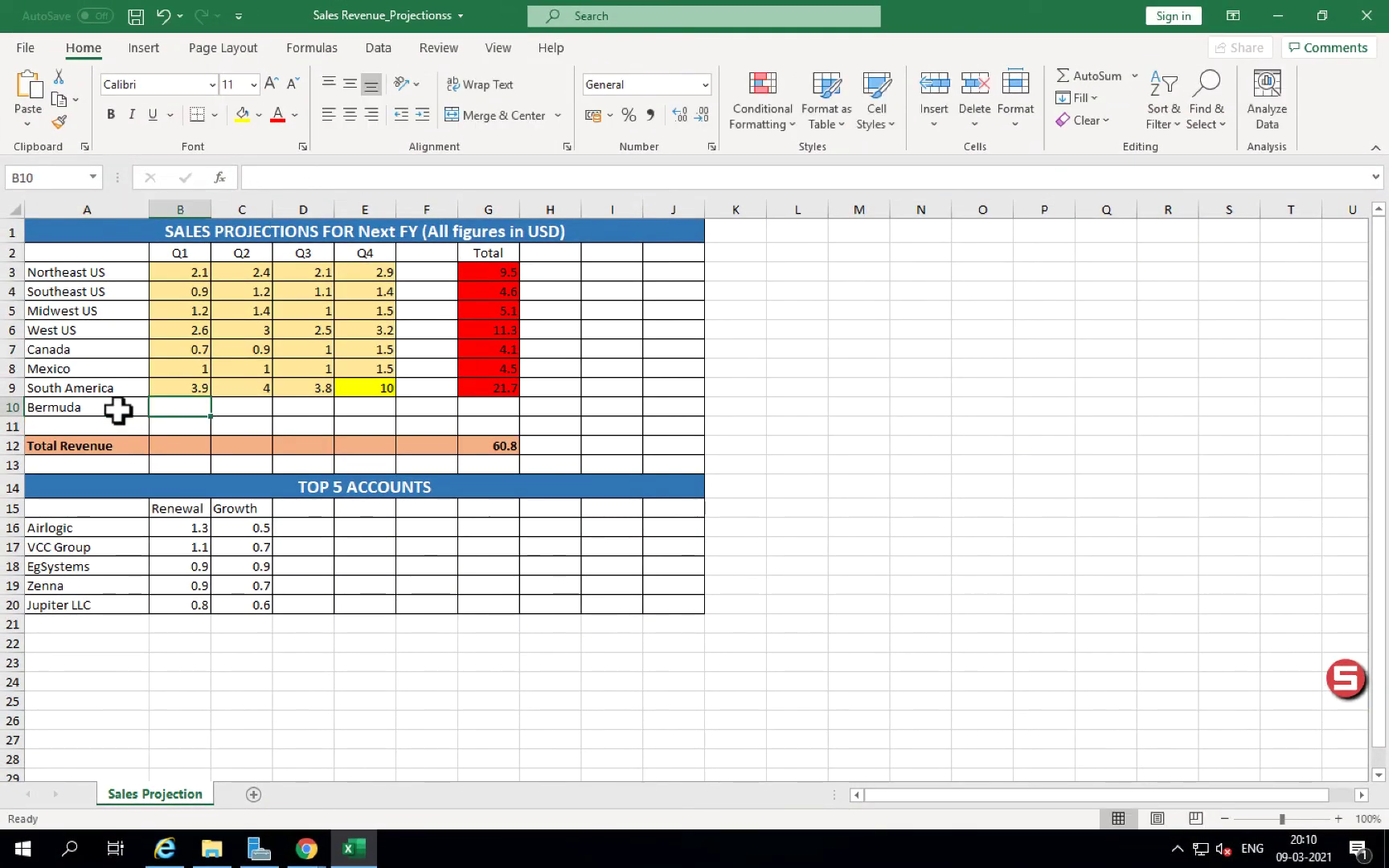
type("2.5\t3.4\t4.5\t1.7")
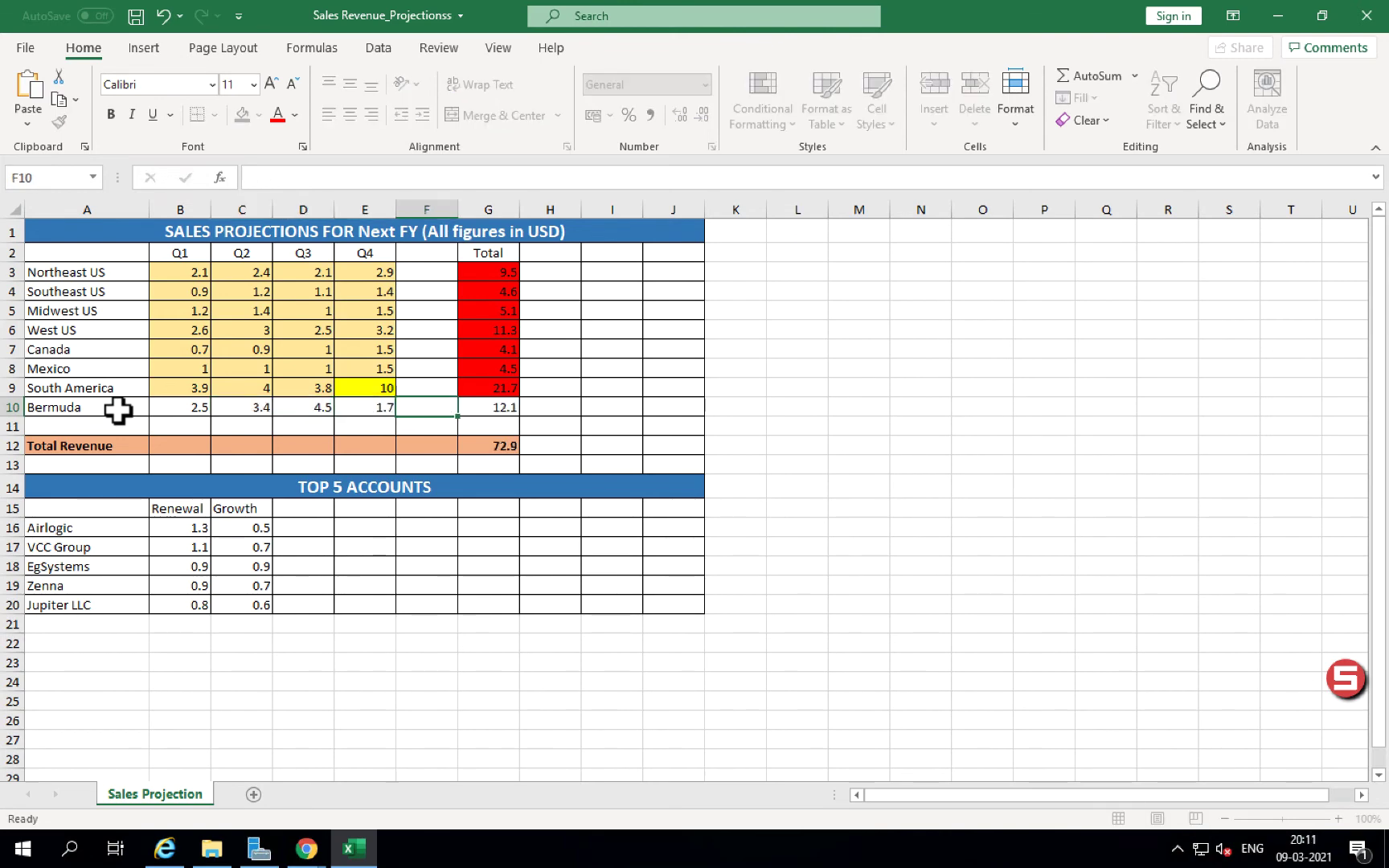
left_click(136, 18)
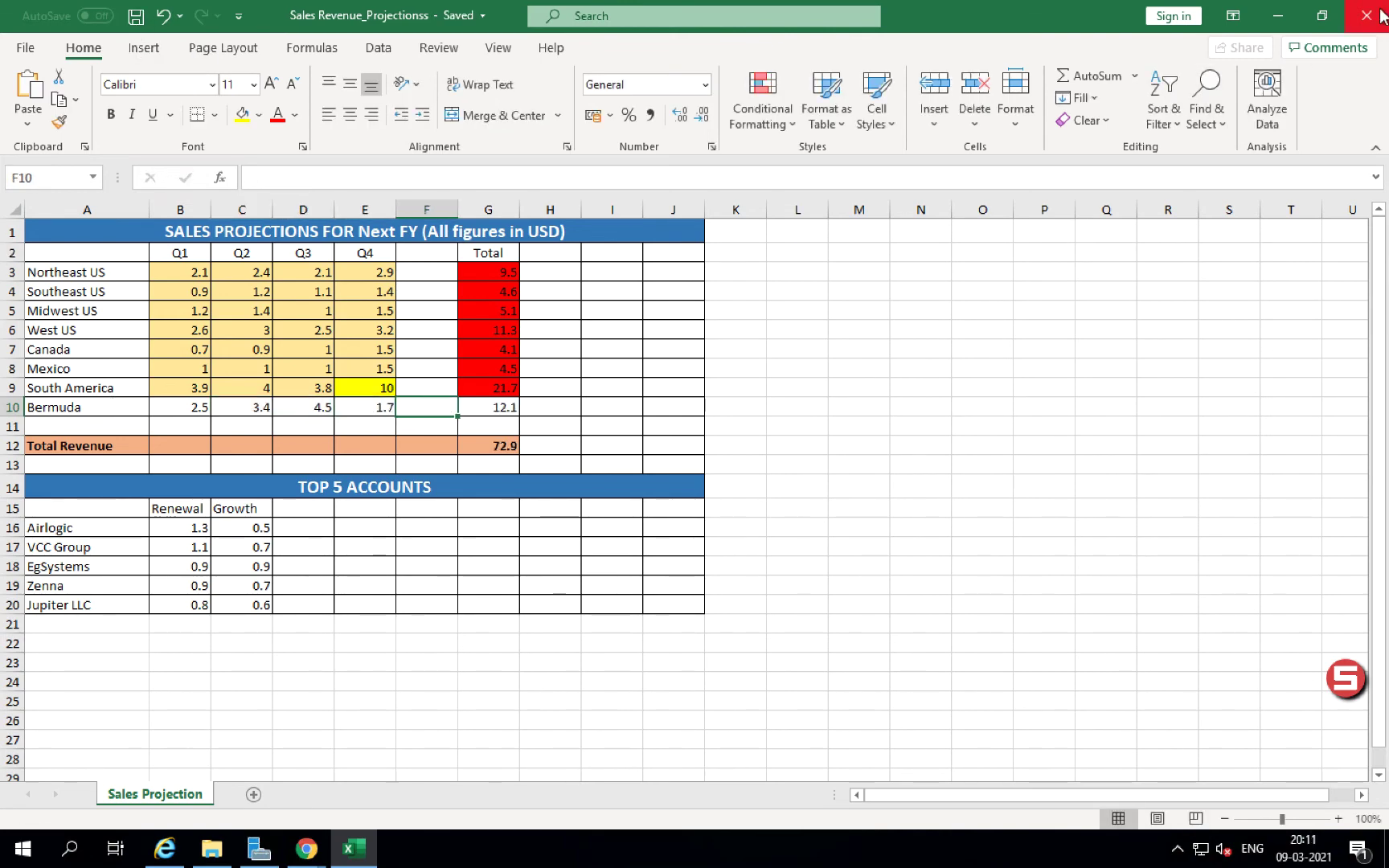